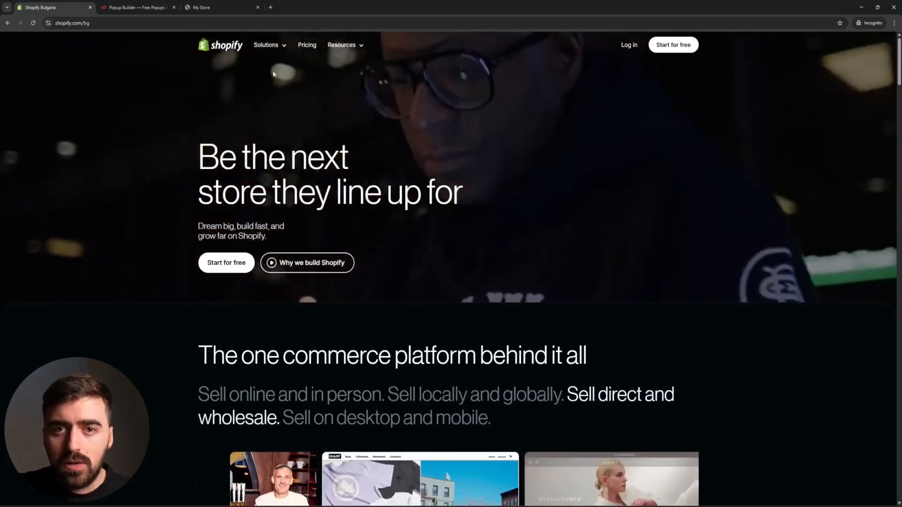
# - Sign up for Claspo with the Shopify account and install the Claspo Pop-ups: Leads & Sales app in the store
pyautogui.click(128, 4)
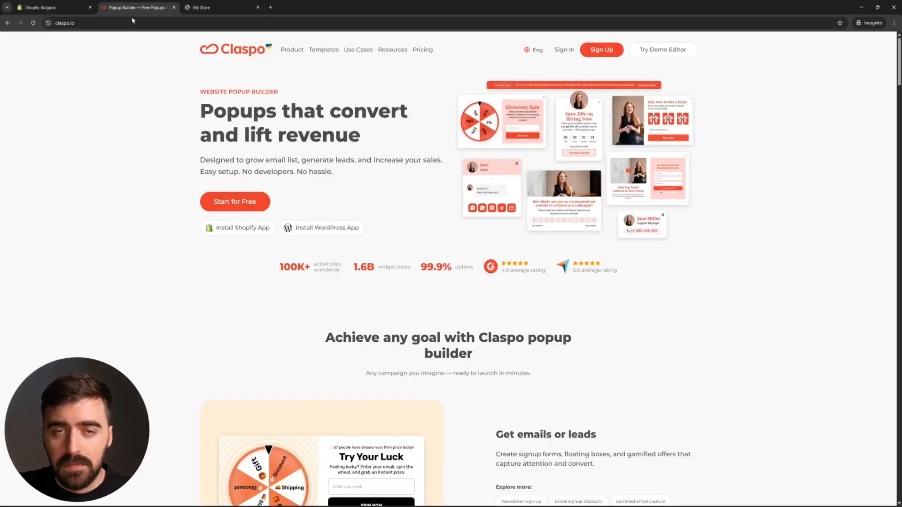
pyautogui.click(231, 198)
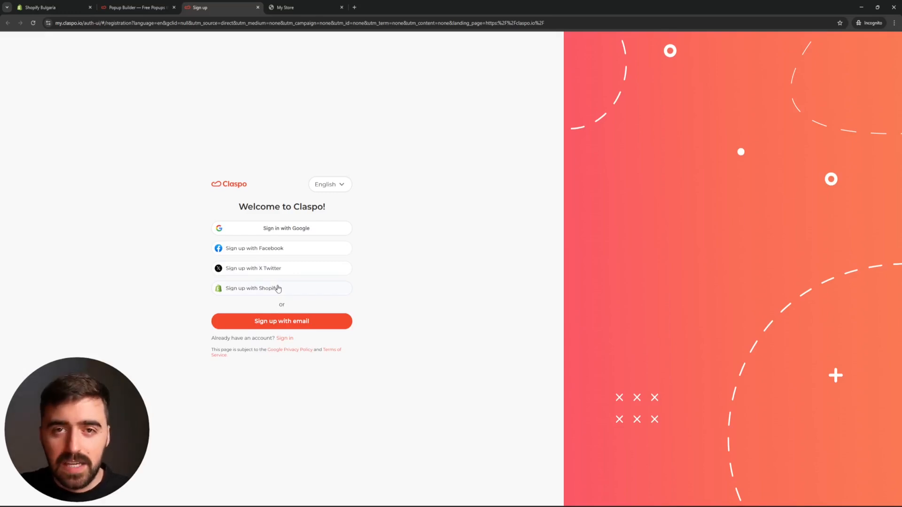
pyautogui.click(248, 288)
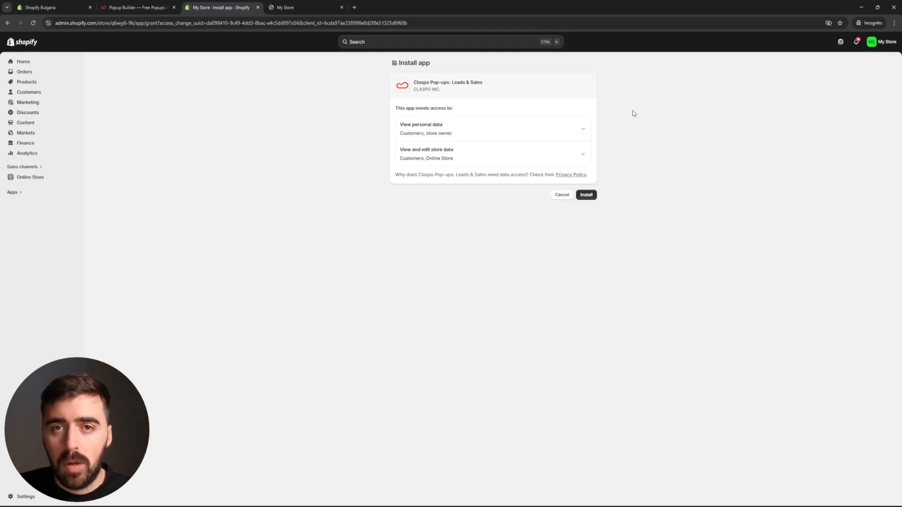
pyautogui.click(583, 196)
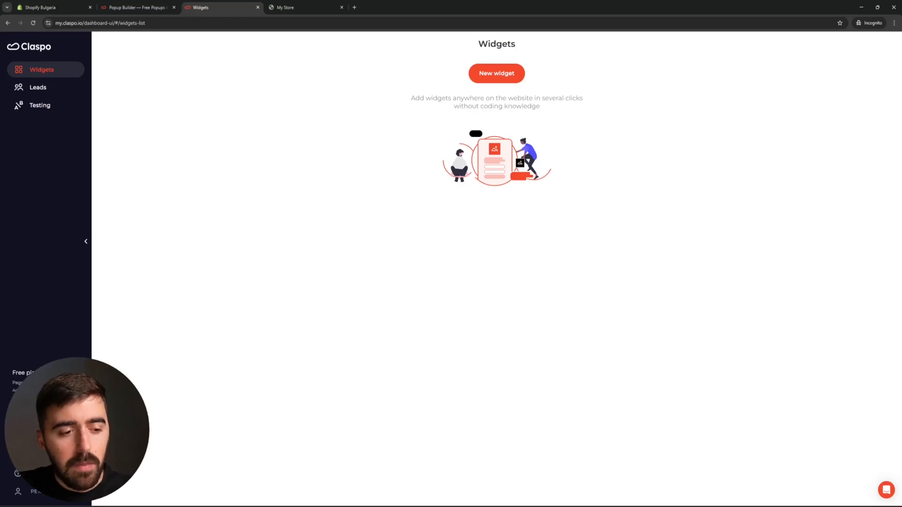
# - Review the paid plan pricing in the active subscriptions for 250K monthly pageviews with annual billing
pyautogui.click(28, 374)
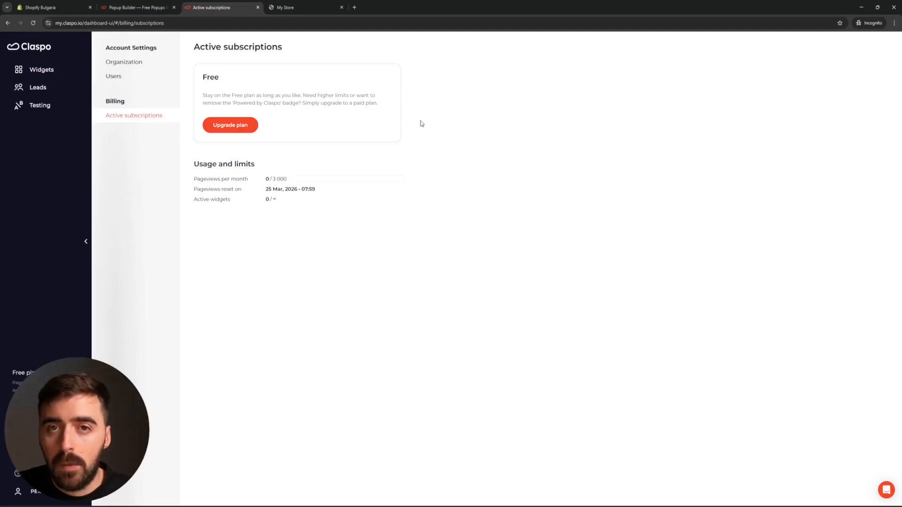
pyautogui.click(254, 131)
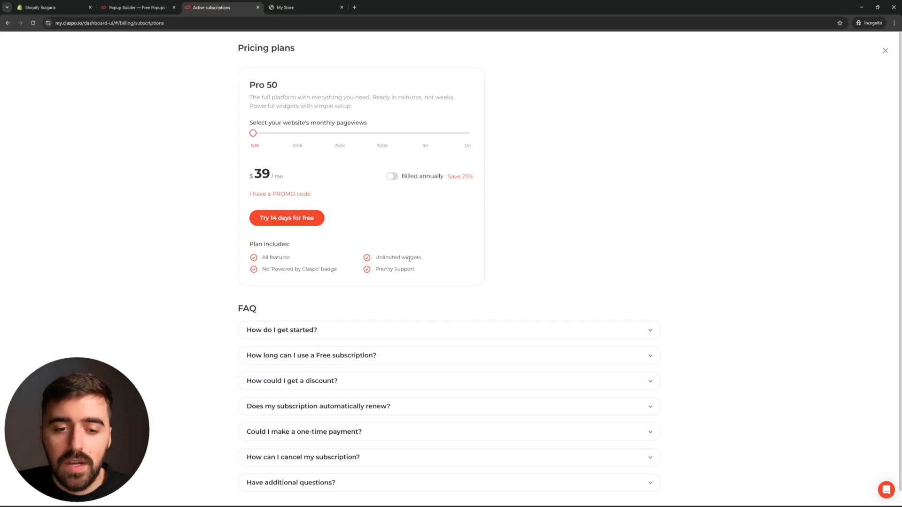
pyautogui.moveTo(253, 133); pyautogui.dragTo(339, 134)
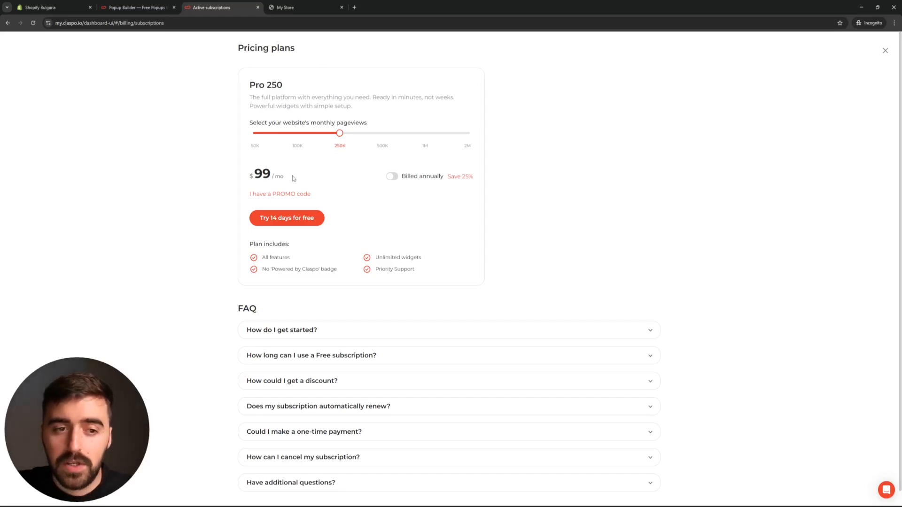
pyautogui.click(392, 176)
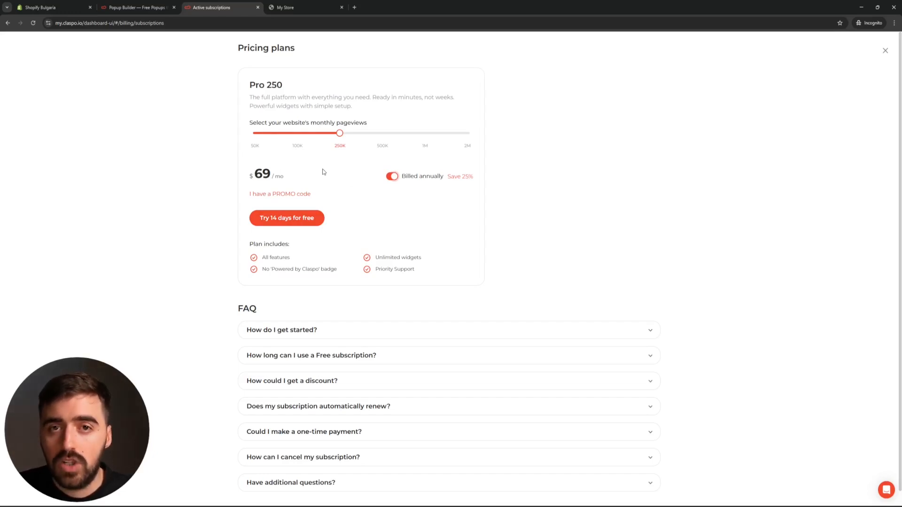
# - Enter and apply a promo code for the annually billed Pro 250 plan
pyautogui.click(281, 193)
pyautogui.click(279, 193)
pyautogui.write('AF20KVNjMx')
pyautogui.click(343, 194)
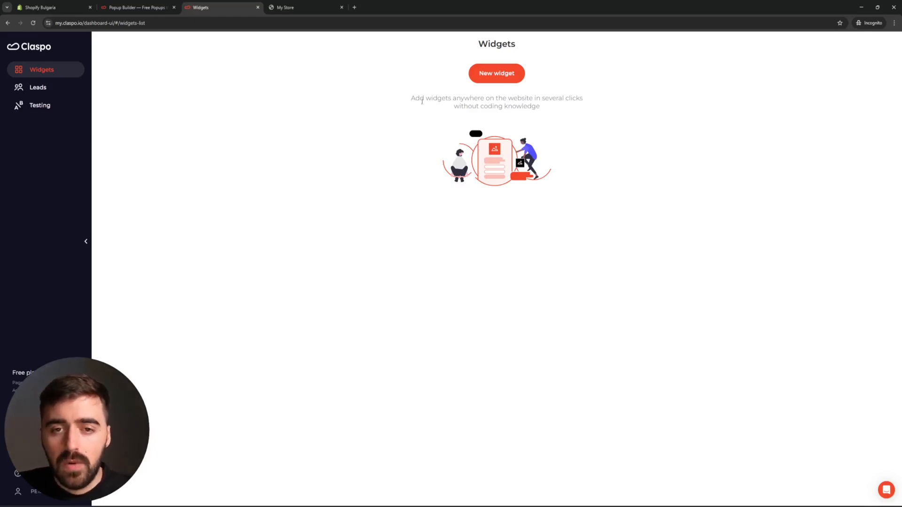
# - Start a new widget from the template library and filter the templates by the Collect Feedback use case
pyautogui.click(499, 81)
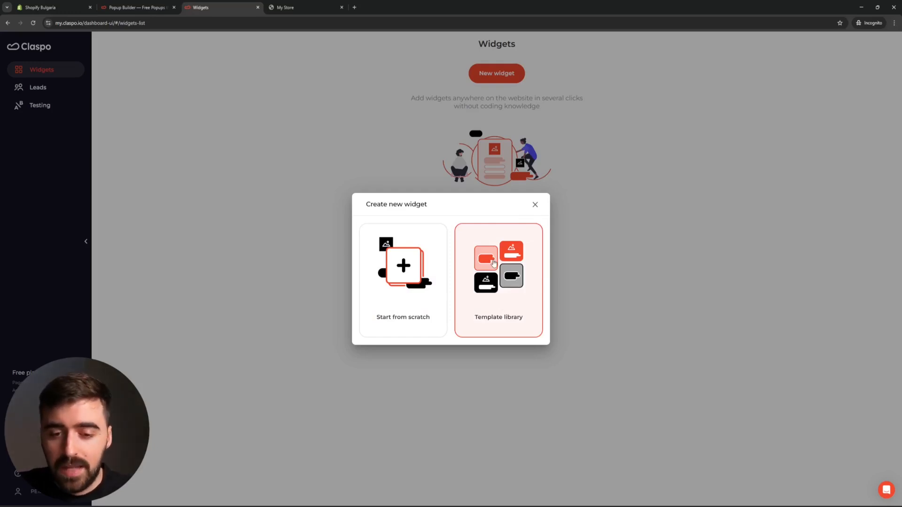
pyautogui.click(505, 293)
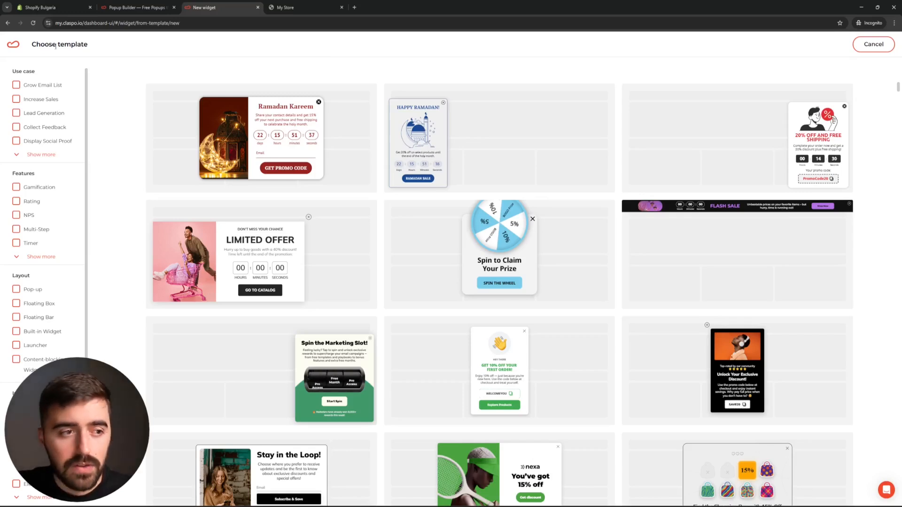
pyautogui.click(19, 127)
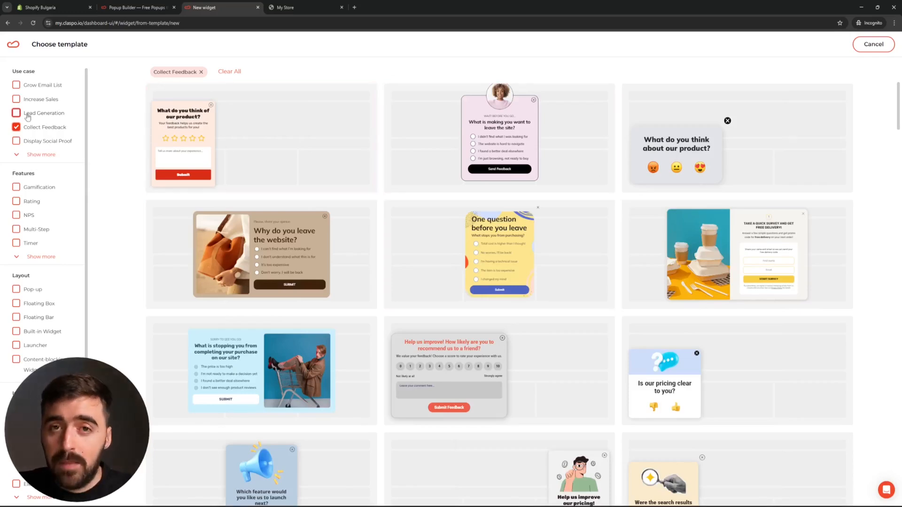
# - Preview the Details, Success and Error pages of the "Could you tell us what went wrong?" pop-up template and use it
pyautogui.scroll(-1, 44, 146)
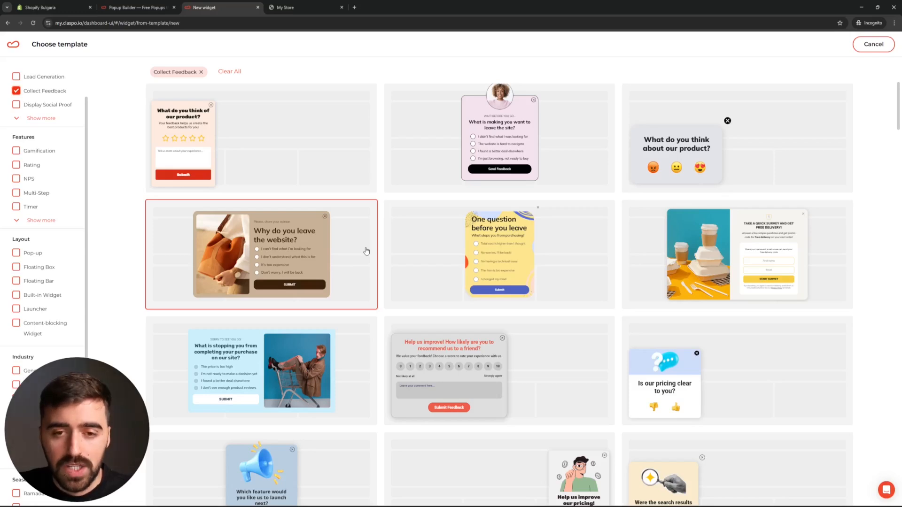
pyautogui.scroll(-9, 535, 303)
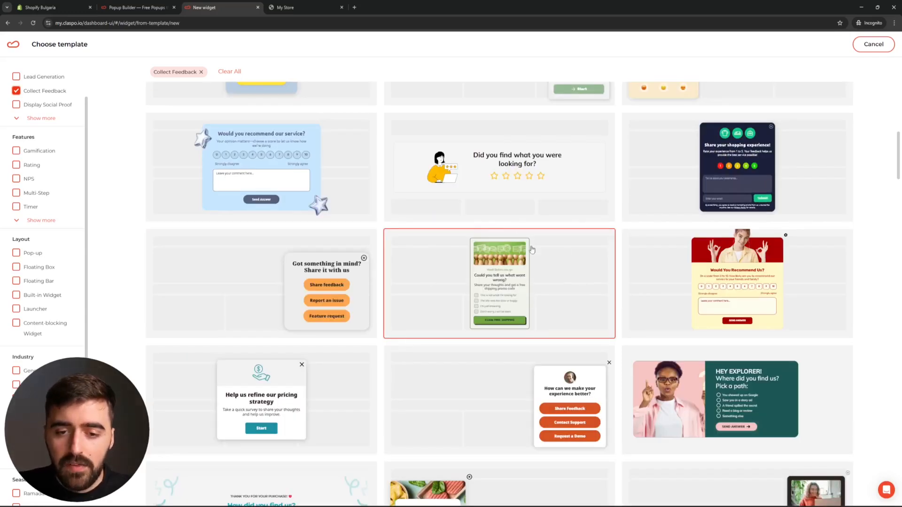
pyautogui.click(516, 306)
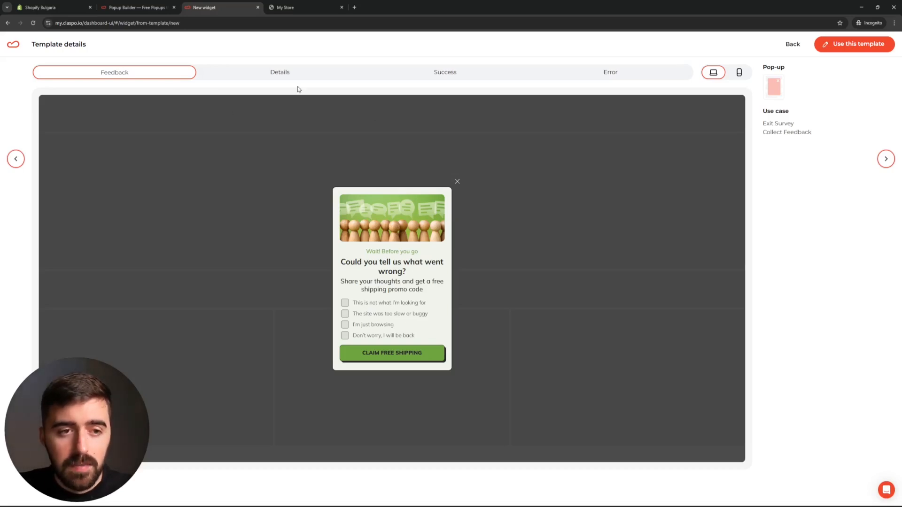
pyautogui.click(289, 73)
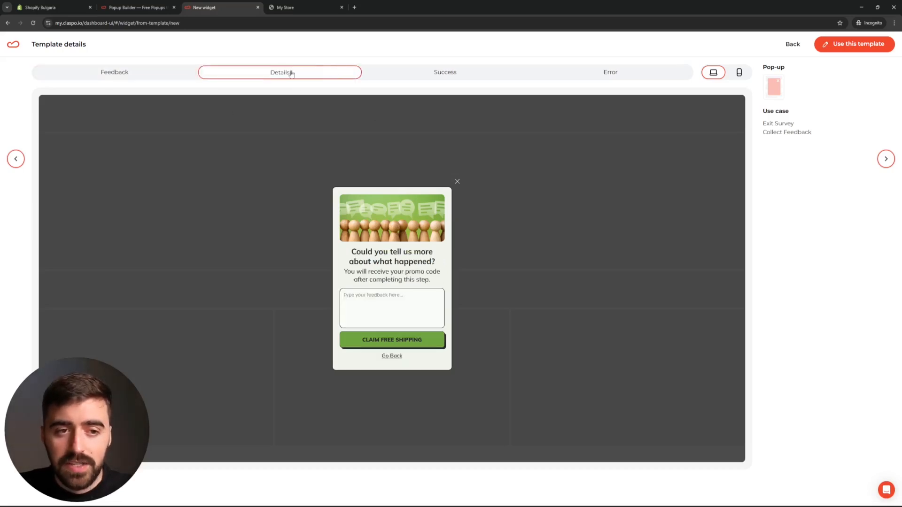
pyautogui.click(469, 77)
pyautogui.click(637, 76)
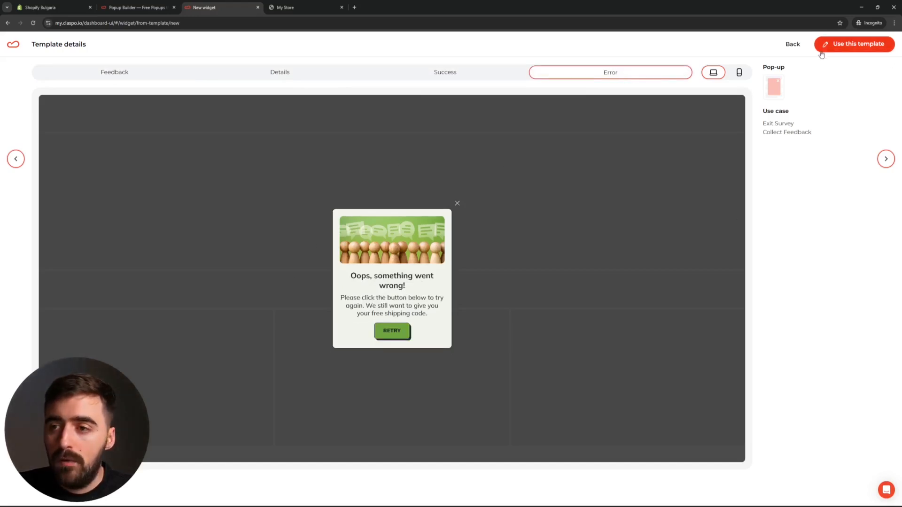
pyautogui.click(863, 47)
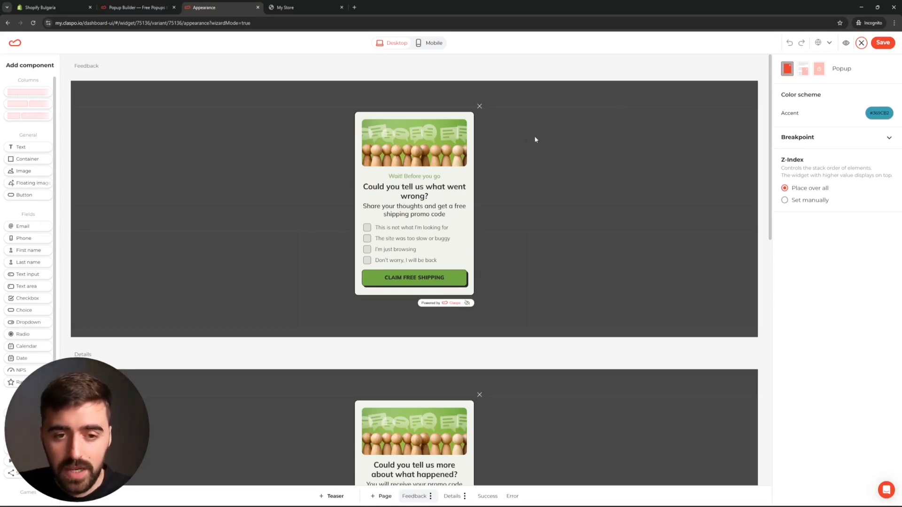
# - Delete the "Wait! Before you go" subtitle from the Feedback page and set the title's font size to 26
pyautogui.click(413, 176)
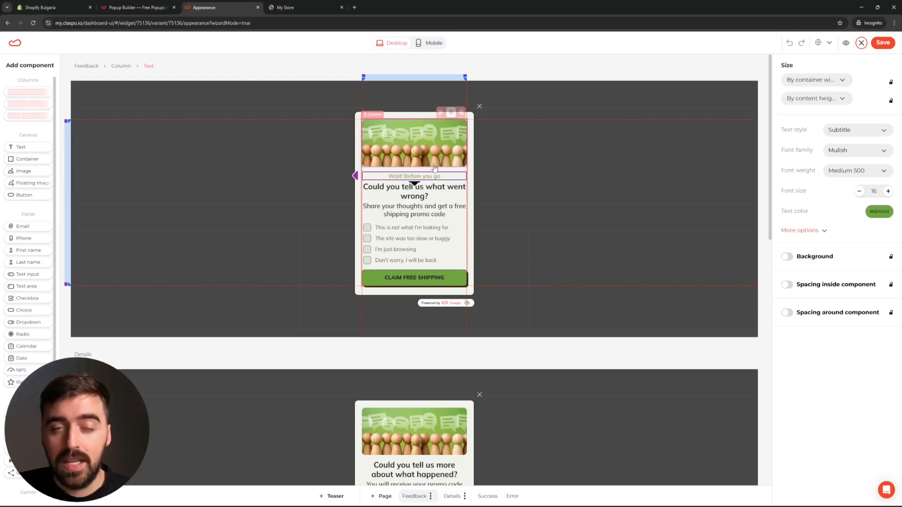
pyautogui.press('Delete')
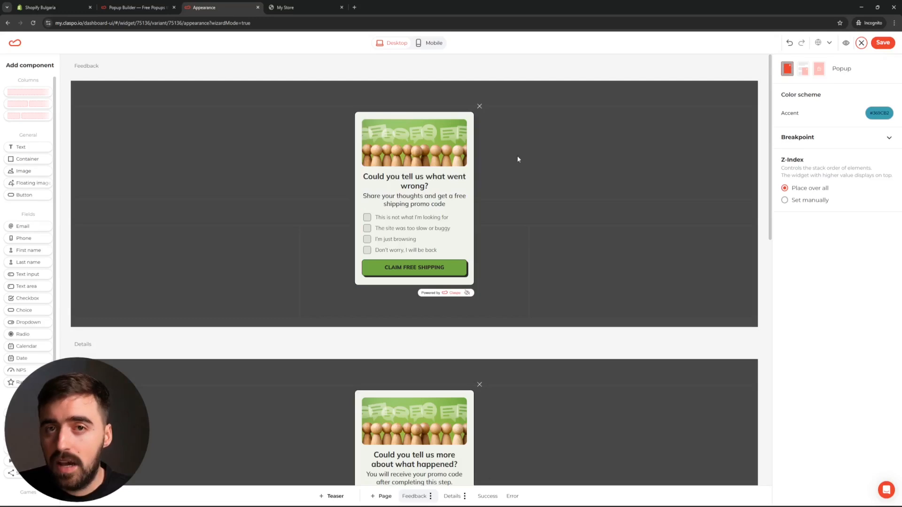
pyautogui.click(411, 187)
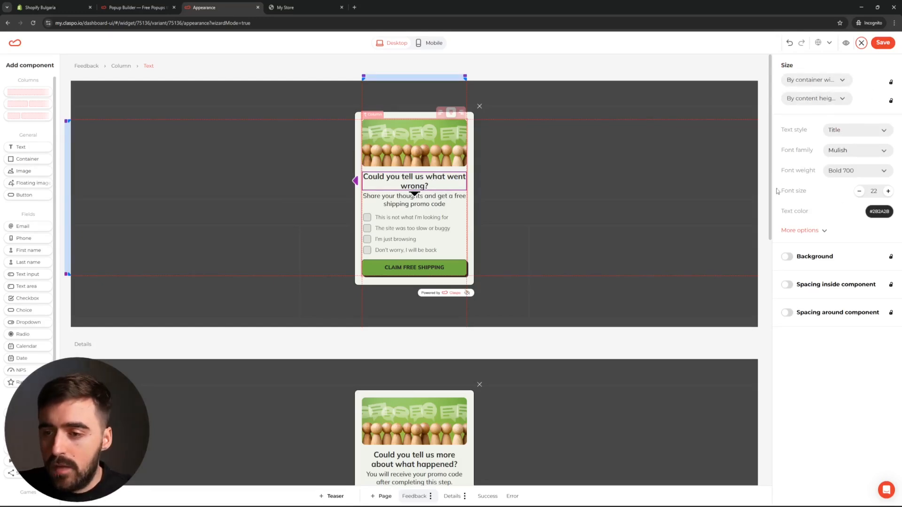
pyautogui.click(887, 191)
pyautogui.click(888, 192)
pyautogui.click(888, 191)
pyautogui.click(887, 191)
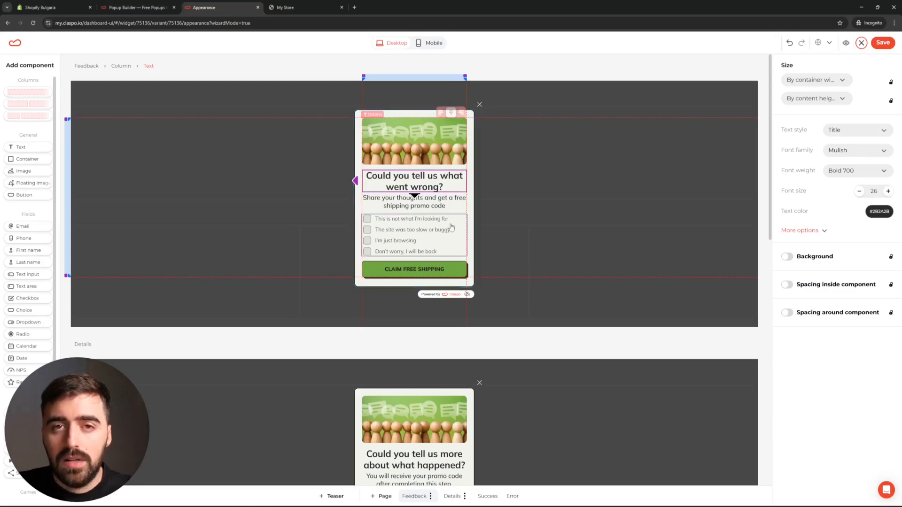
# - Add First name and Email fields below the title on the Feedback page and save the widget design
pyautogui.click(411, 150)
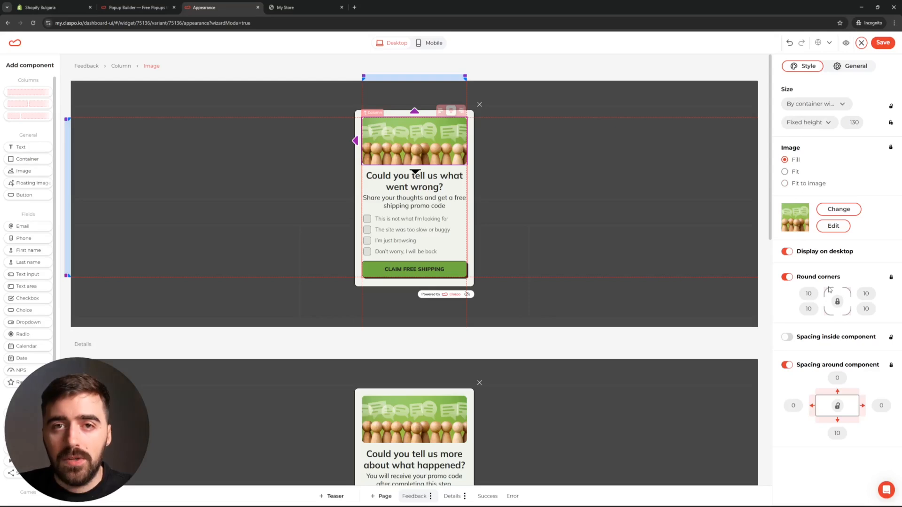
pyautogui.click(557, 159)
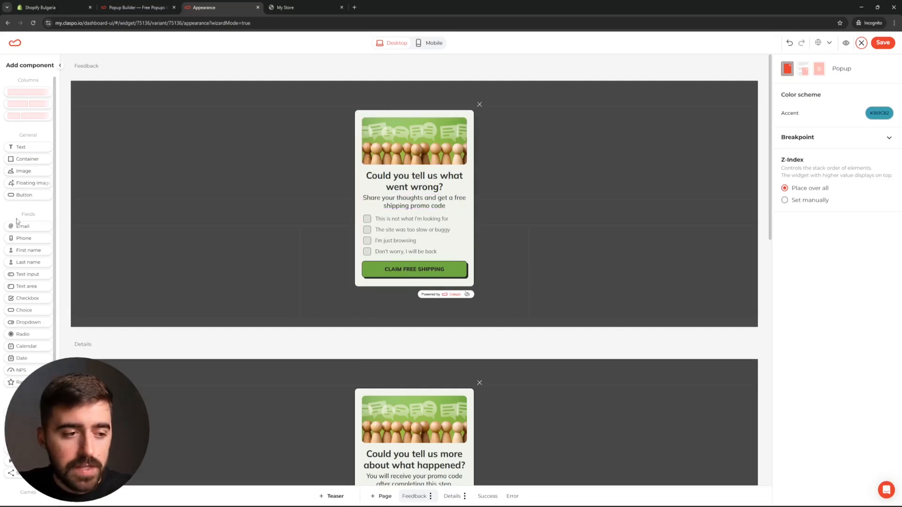
pyautogui.moveTo(17, 251); pyautogui.dragTo(401, 198)
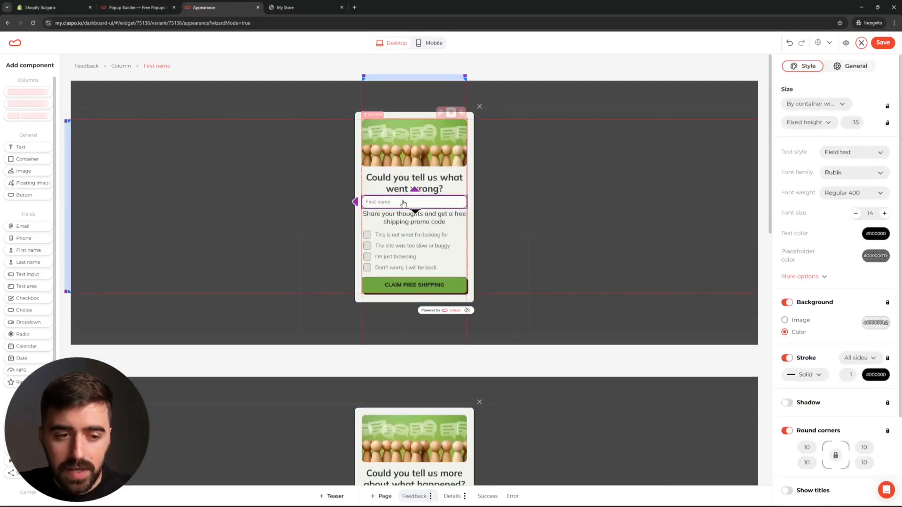
pyautogui.moveTo(27, 223); pyautogui.dragTo(430, 201)
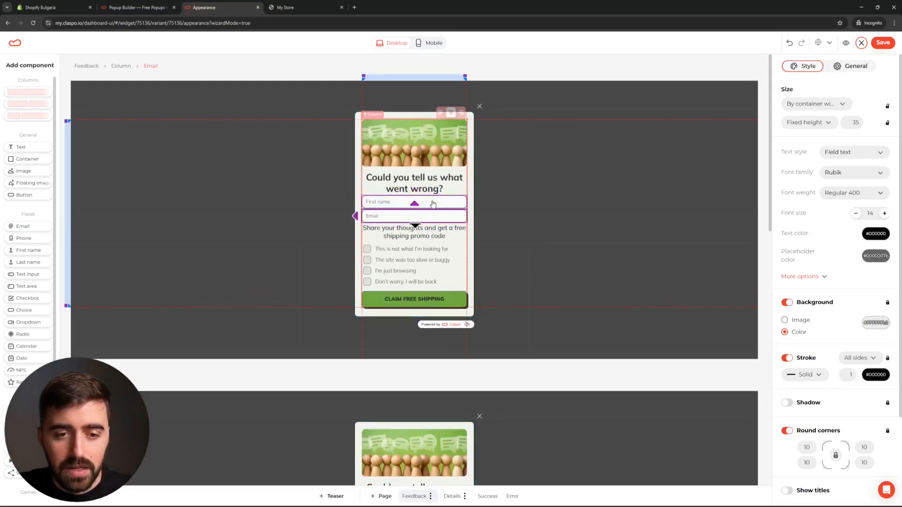
pyautogui.click(491, 194)
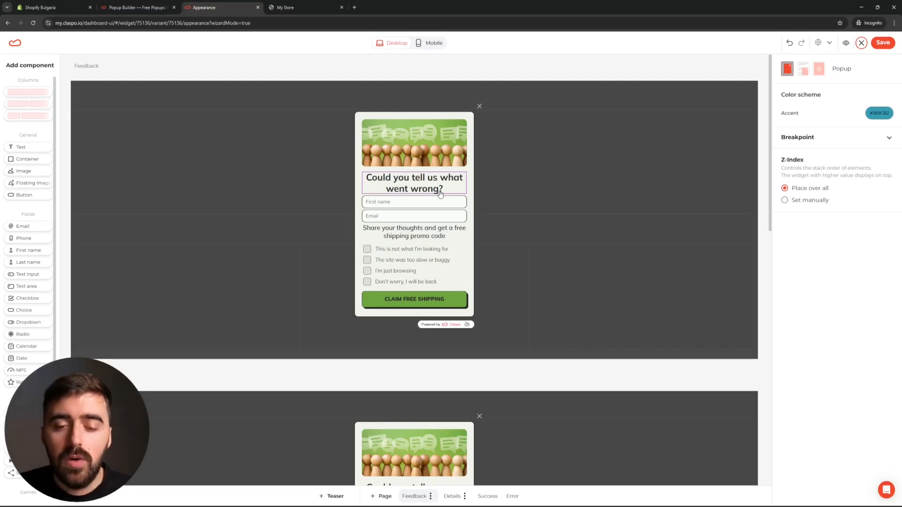
pyautogui.click(883, 43)
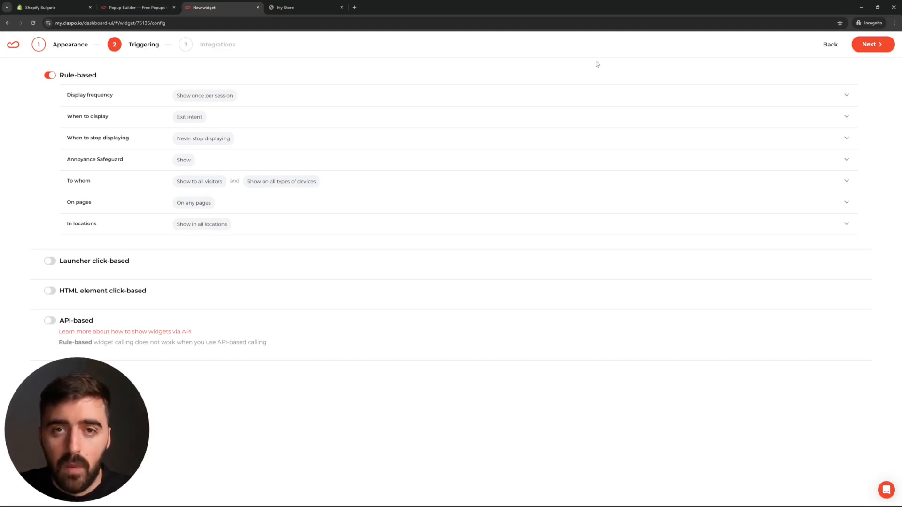
# - Set the widget's display frequency to Show each time and its display timing to Immediately
pyautogui.click(162, 100)
pyautogui.click(81, 134)
pyautogui.click(155, 97)
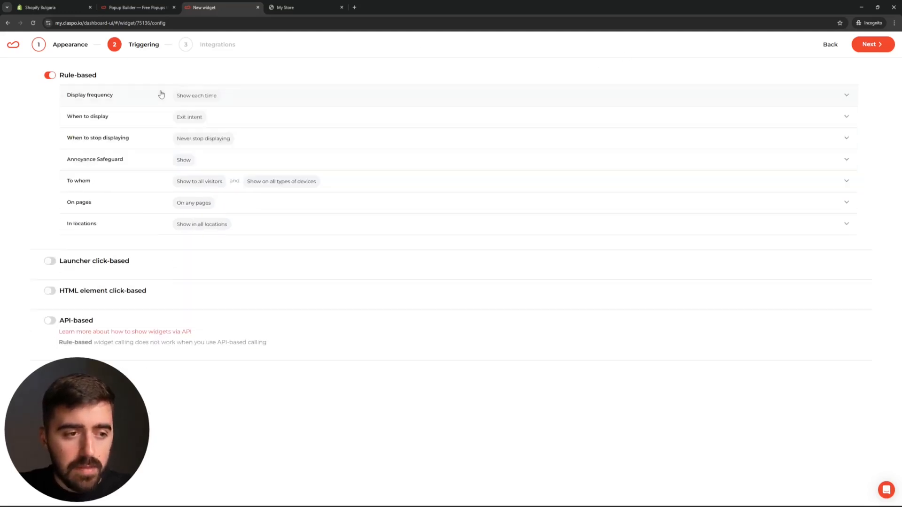
pyautogui.click(165, 124)
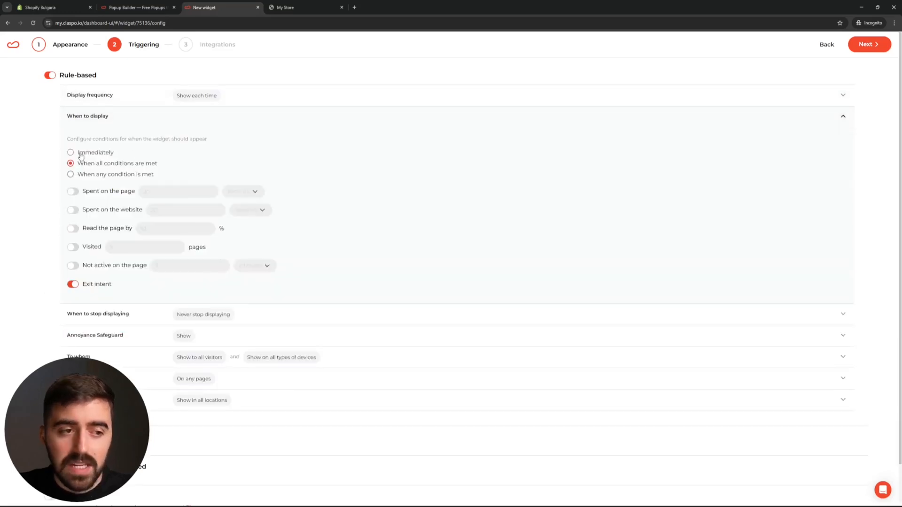
pyautogui.click(112, 155)
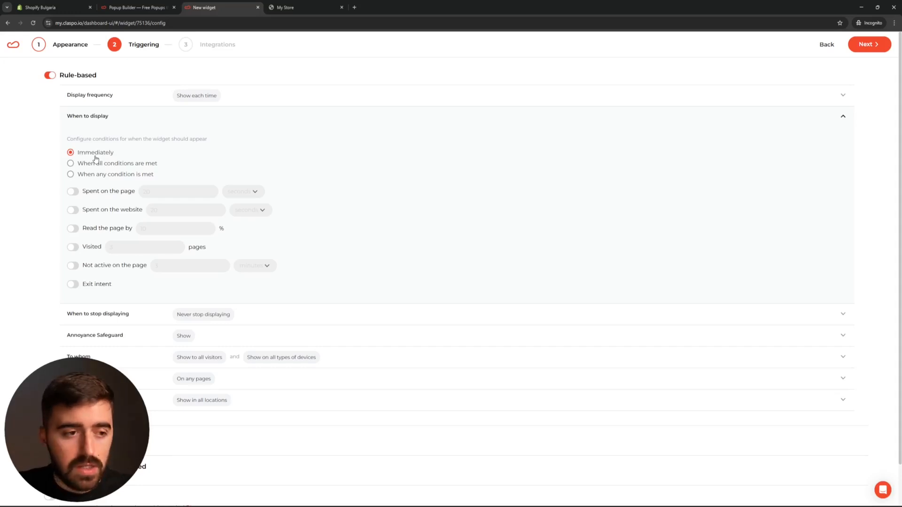
pyautogui.click(123, 120)
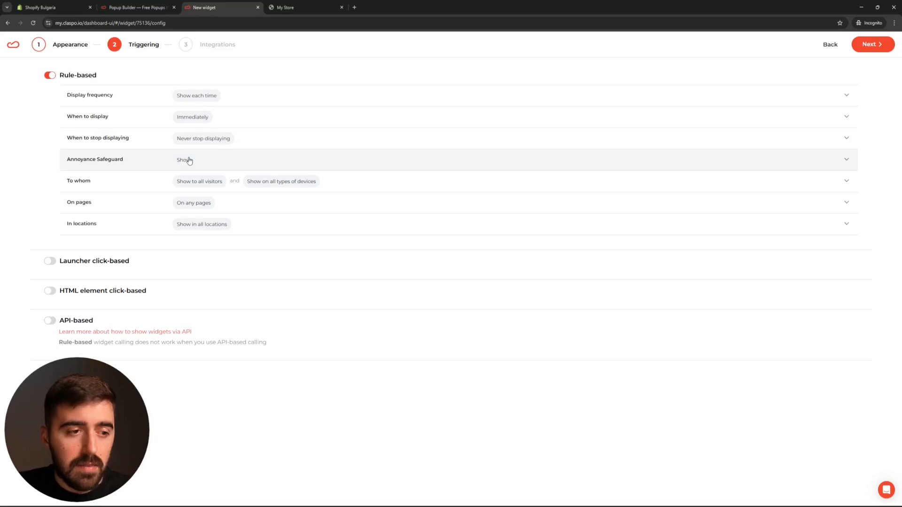
# - Finish the widget setup with the default integrations and change the widget's status to Published
pyautogui.click(881, 45)
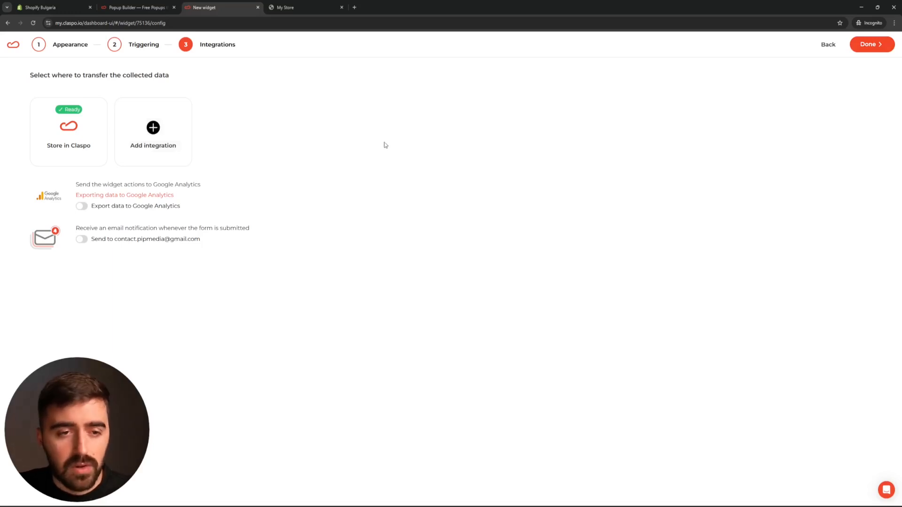
pyautogui.click(879, 47)
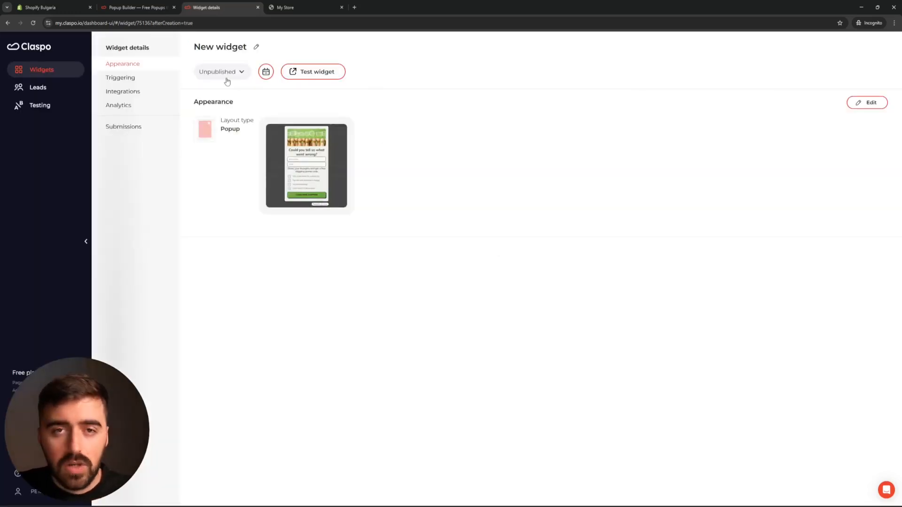
pyautogui.click(241, 73)
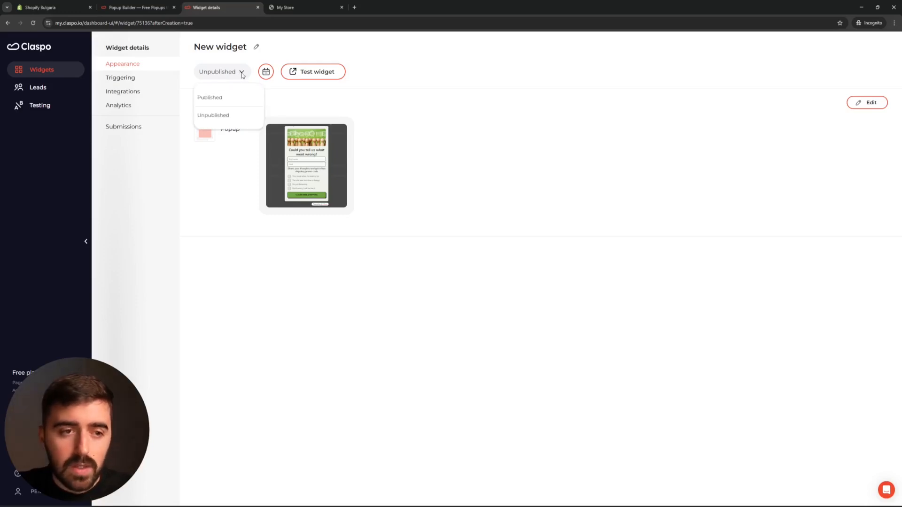
pyautogui.click(214, 98)
pyautogui.click(864, 46)
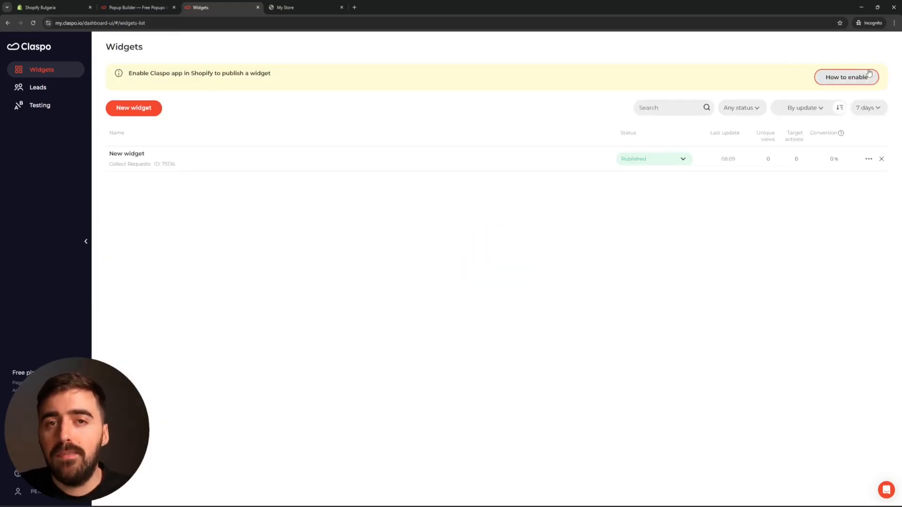
# - Switch to the My Store storefront and select the popup's first three feedback answers, from "This is not what I'm looking for" to "I'm just browsing"
pyautogui.click(301, 7)
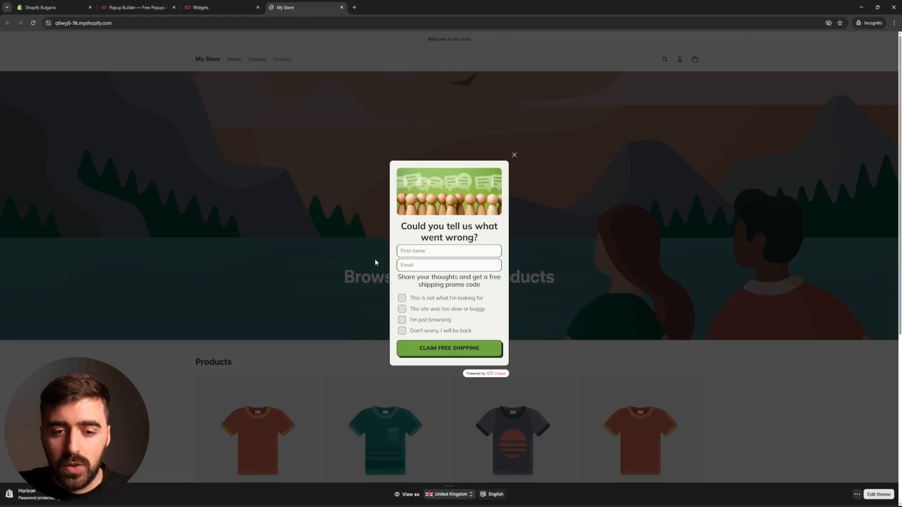
pyautogui.click(411, 300)
pyautogui.click(411, 310)
pyautogui.click(406, 320)
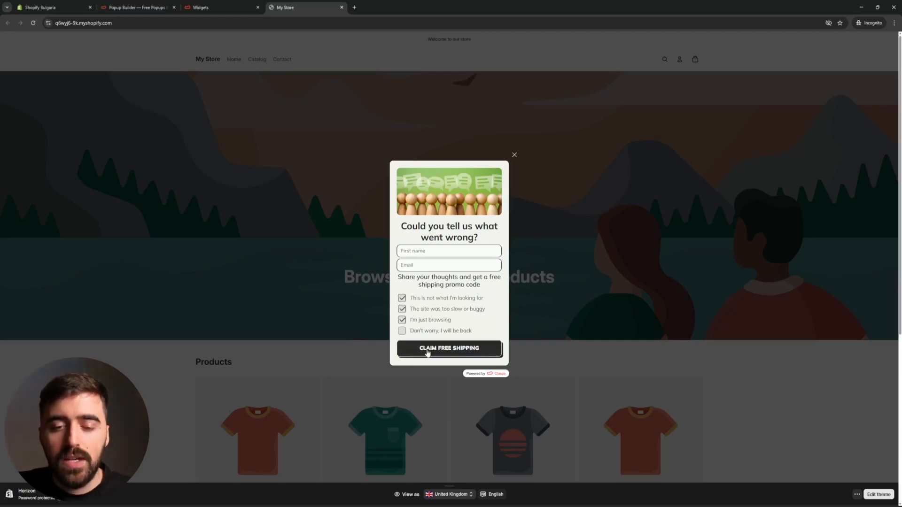